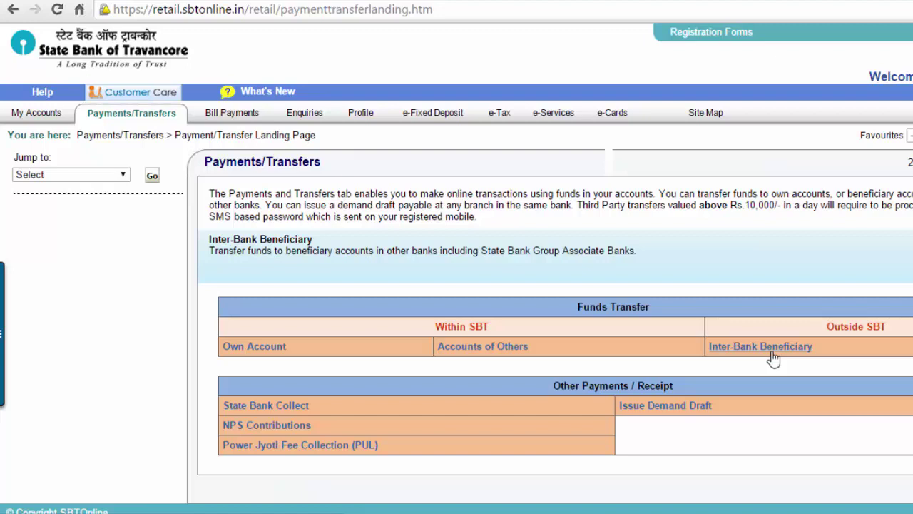
Start a fund transfer to an inter-bank beneficiary outside SBT, using NEFT as the transaction type
left_click(773, 353)
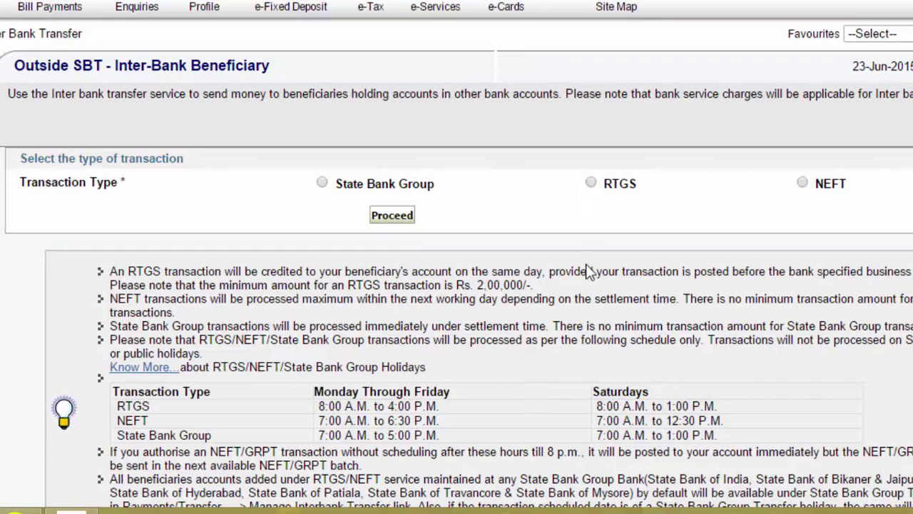
scroll(586, 271, "down", 2)
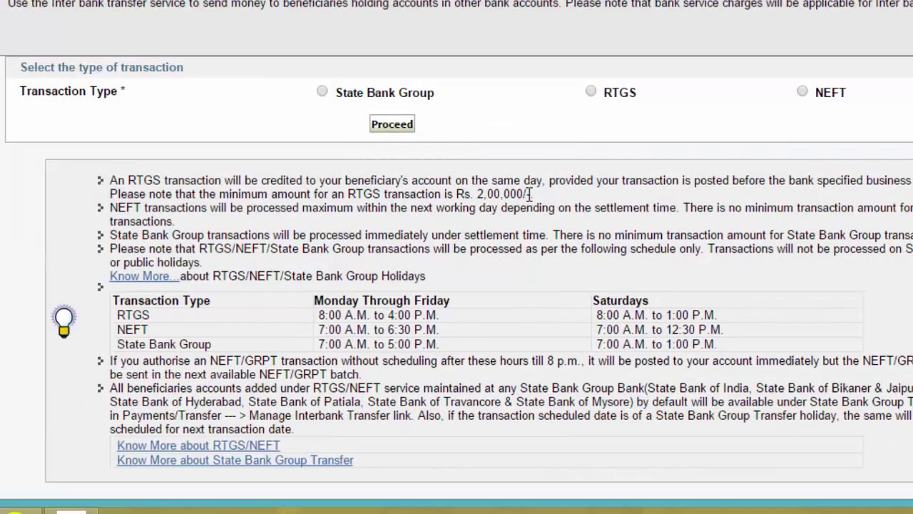
left_click_drag(529, 193, 112, 175)
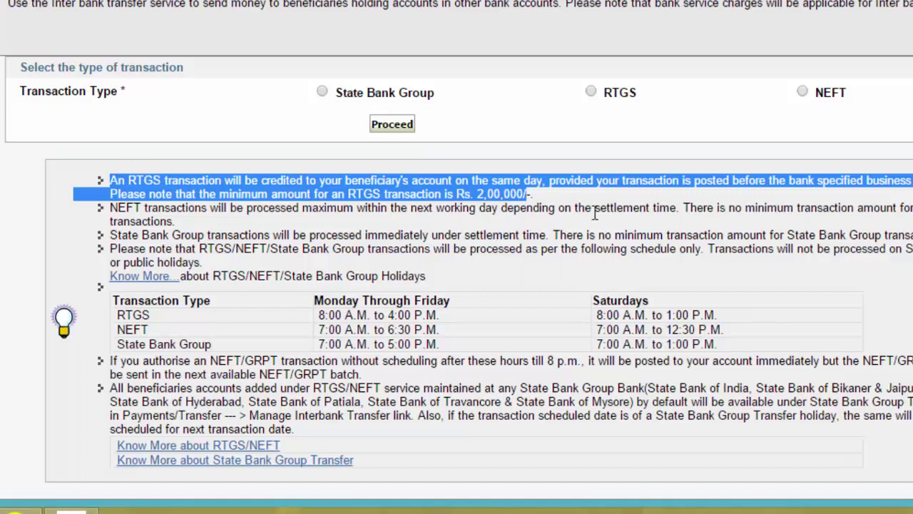
left_click(632, 212)
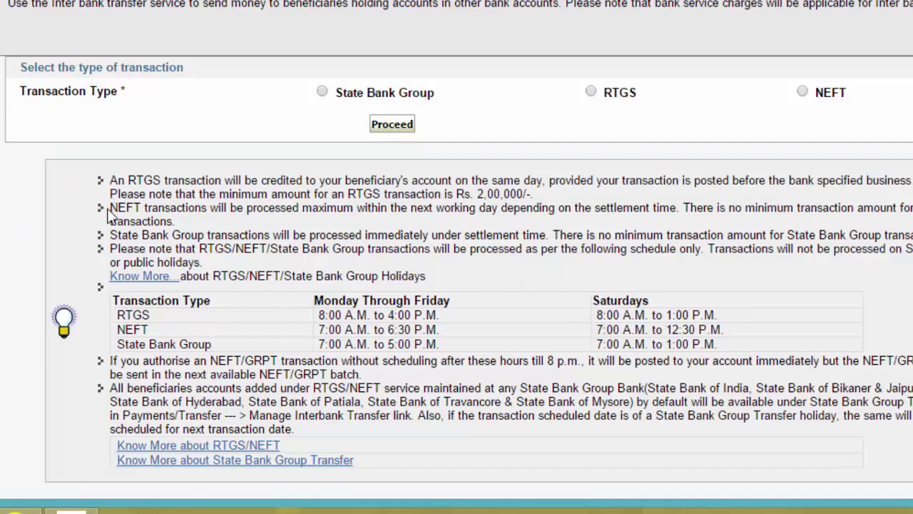
left_click(802, 92)
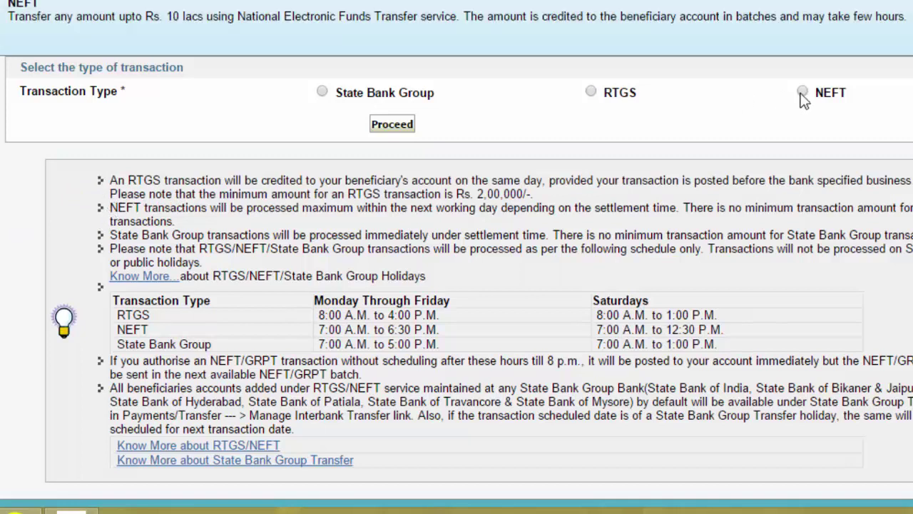
left_click(389, 131)
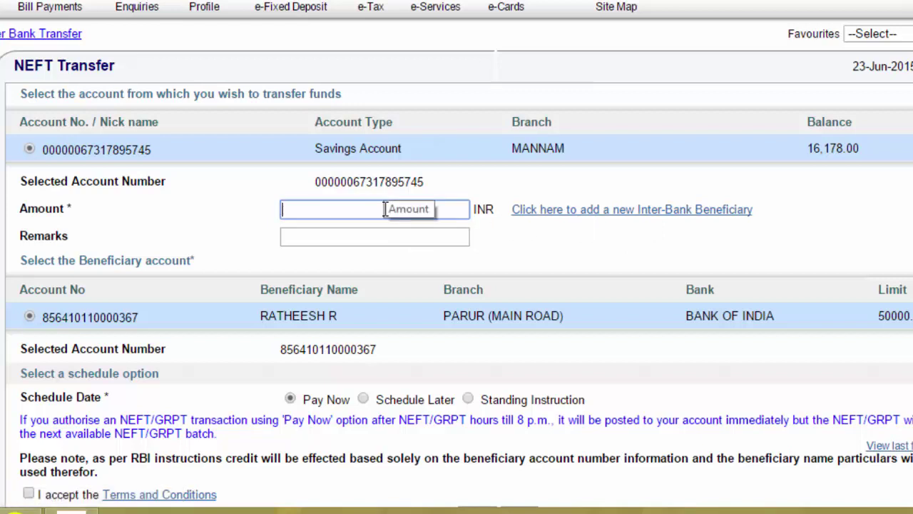
Set the NEFT transfer amount to 100 INR and the remarks to "Test"
type("100")
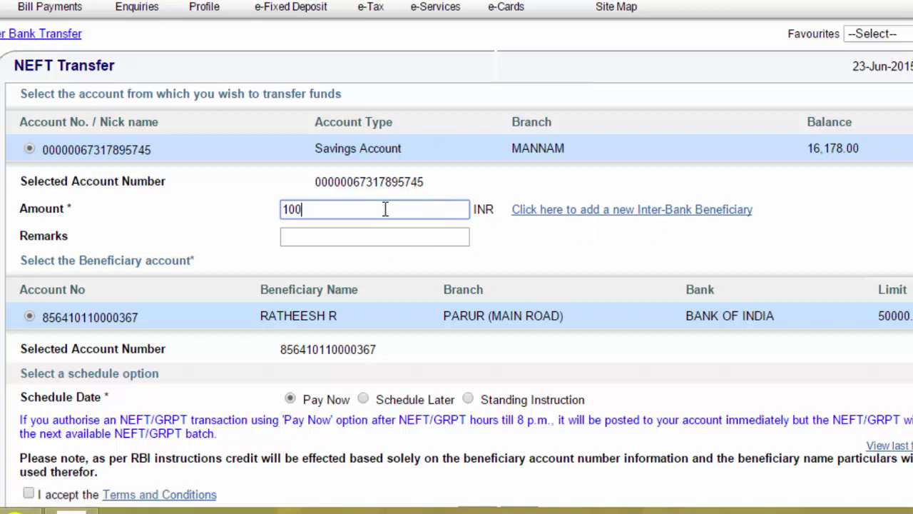
left_click(380, 238)
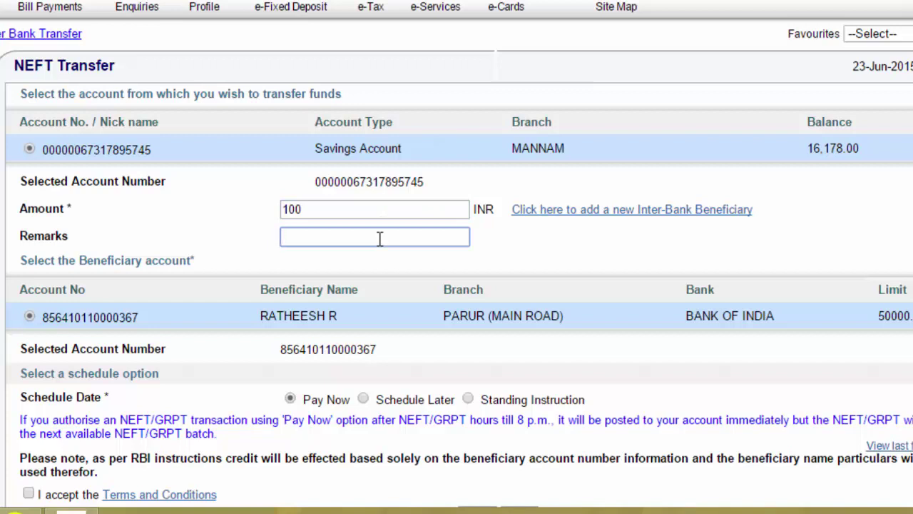
type("Tutori")
key("BackSpace")
key("BackSpace")
key("BackSpace")
key("BackSpace")
key("BackSpace")
type("est")
Explore the Schedule Later payment date and Standing Instruction frequency options, returning the schedule to Pay Now
scroll(652, 314, "down", 2)
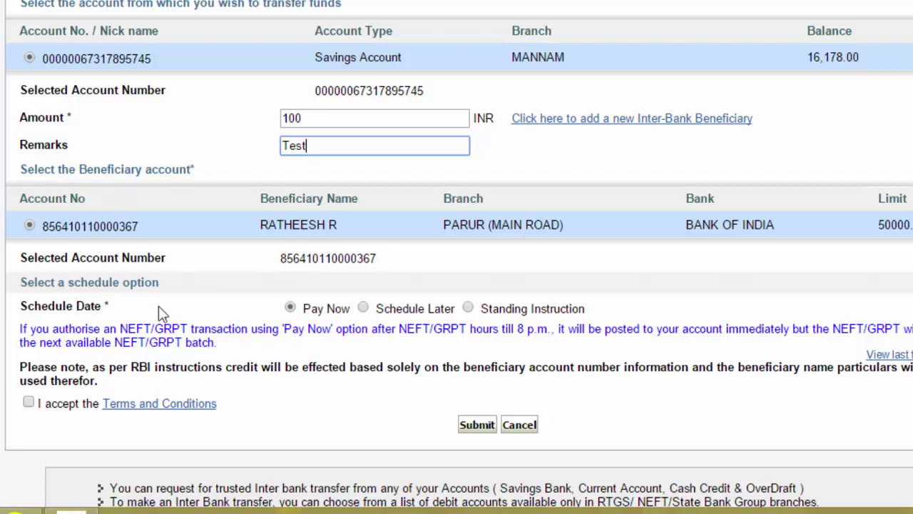
left_click(364, 309)
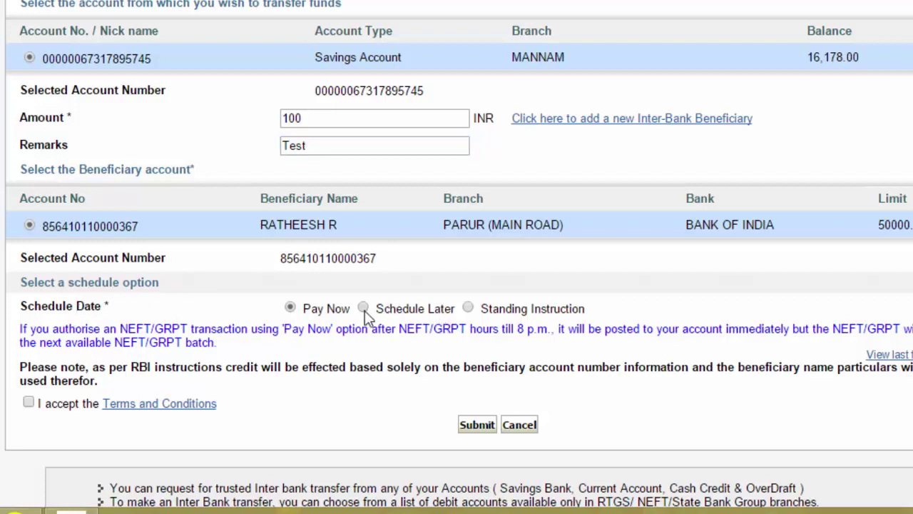
left_click(357, 363)
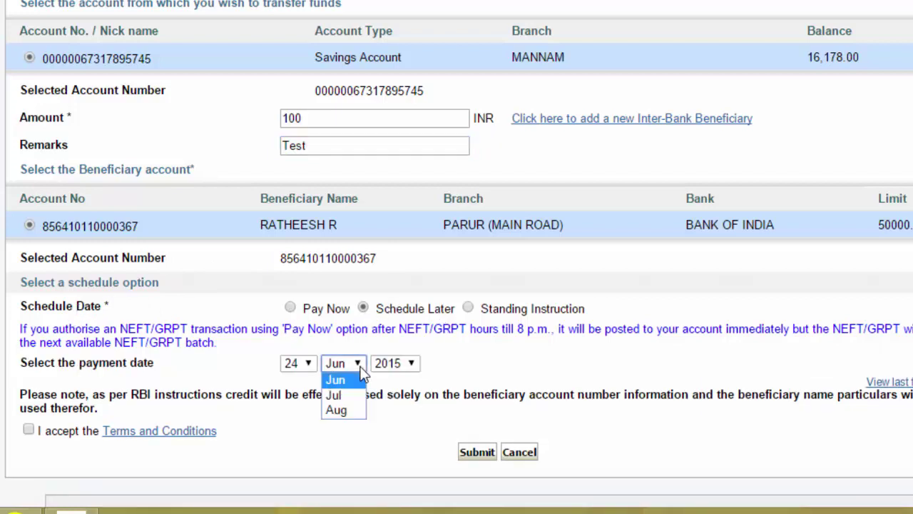
left_click(342, 378)
left_click(407, 372)
left_click(388, 378)
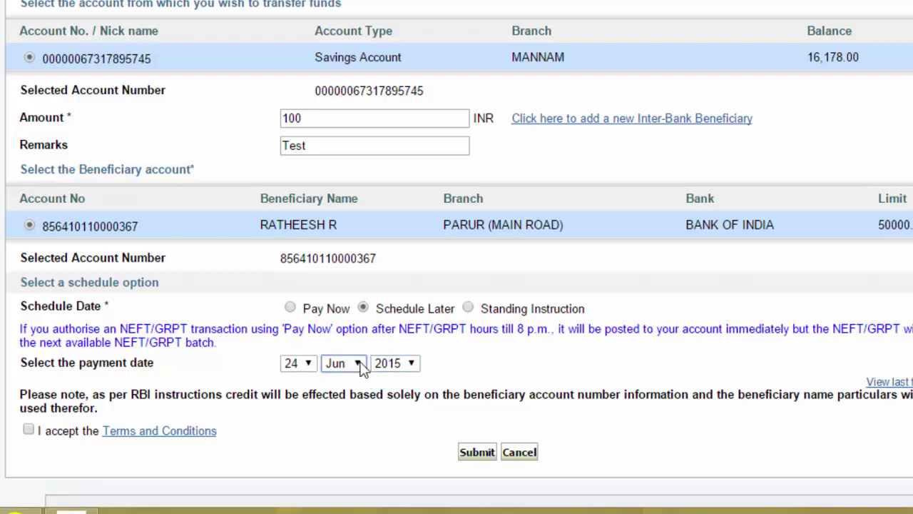
left_click(357, 363)
left_click(502, 326)
left_click(468, 309)
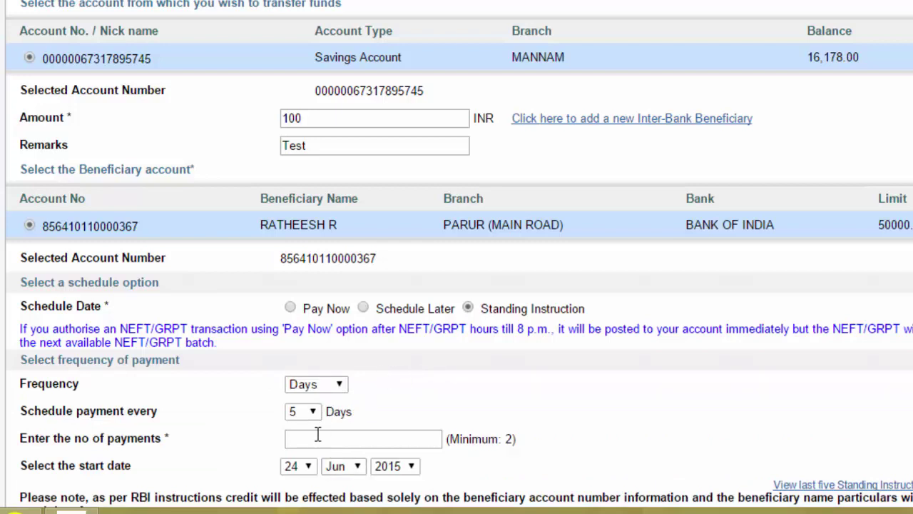
left_click(290, 308)
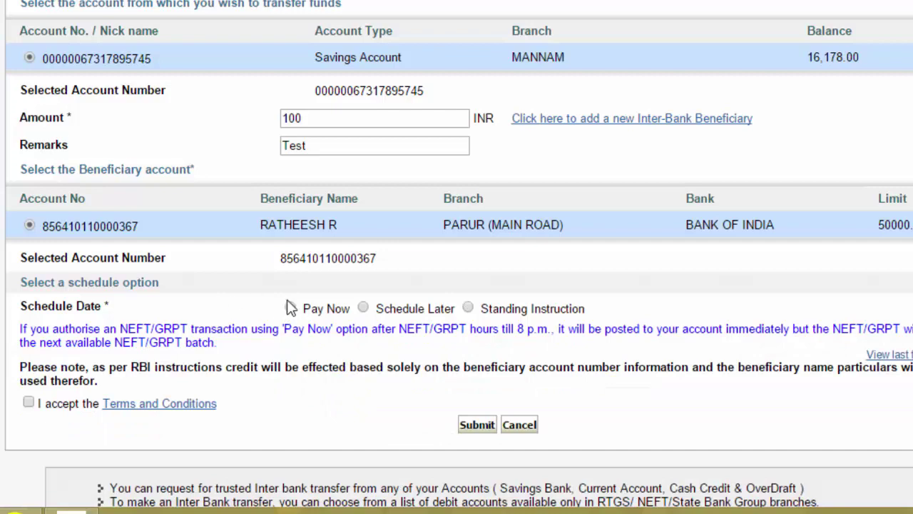
Accept the terms and conditions for the NEFT transfer, and submit and confirm the transaction
scroll(304, 305, "down", 3)
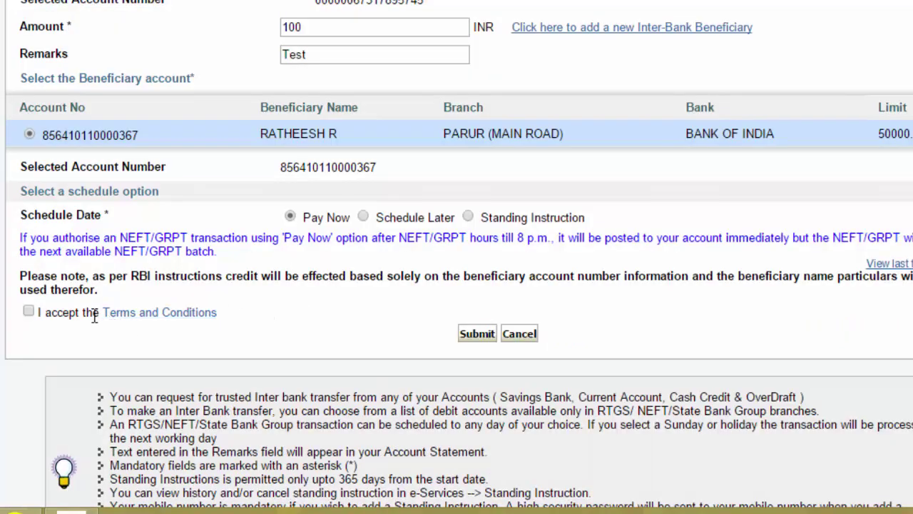
left_click(28, 313)
left_click(476, 335)
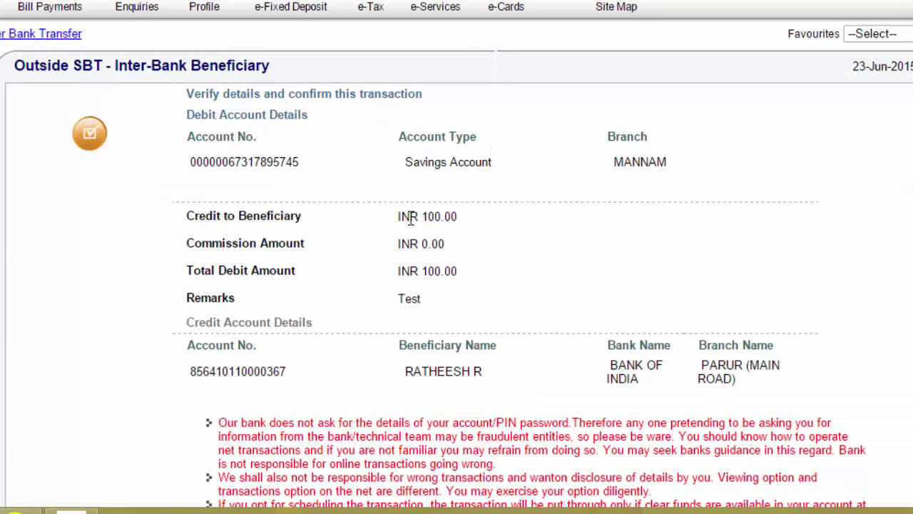
scroll(615, 349, "down", 3)
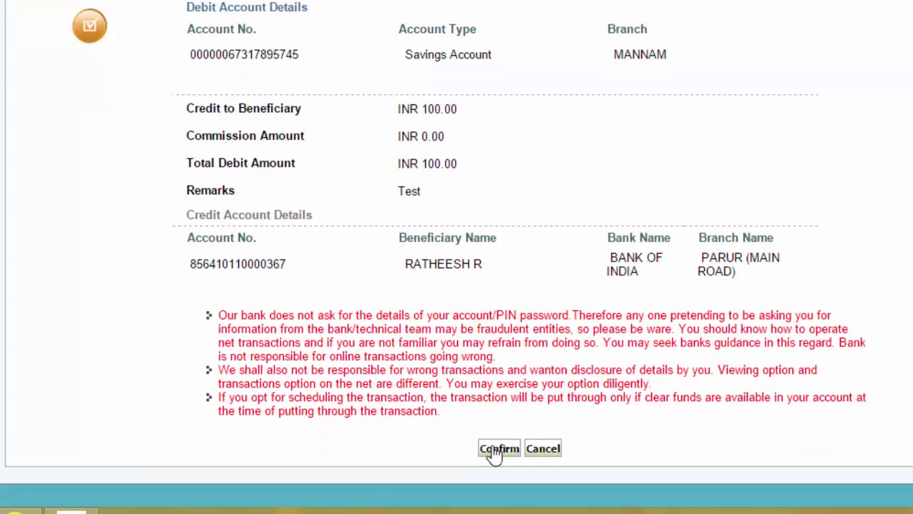
left_click(497, 450)
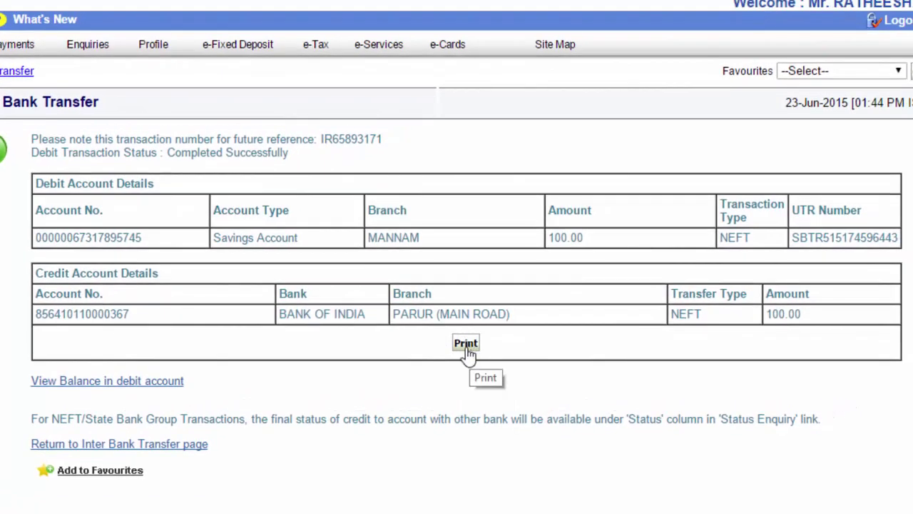
View the debit account's balance and its list of recent transactions
left_click(129, 386)
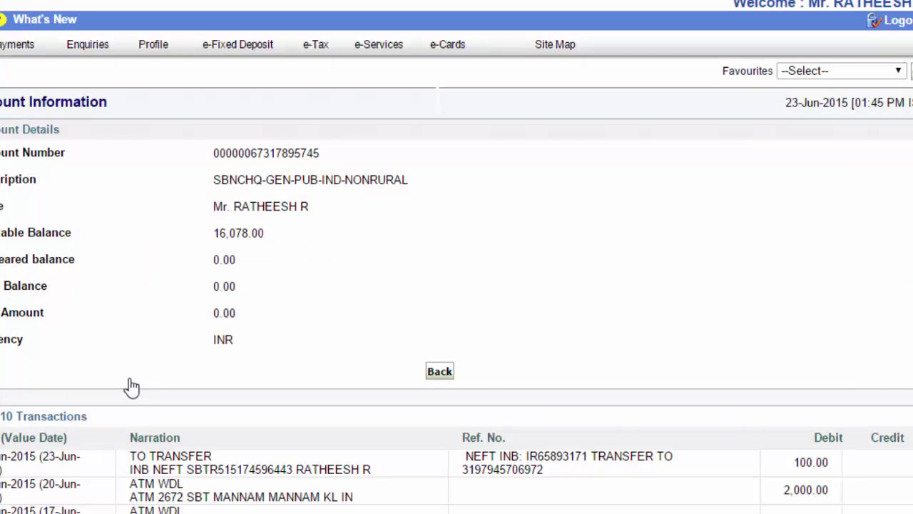
scroll(179, 377, "down", 3)
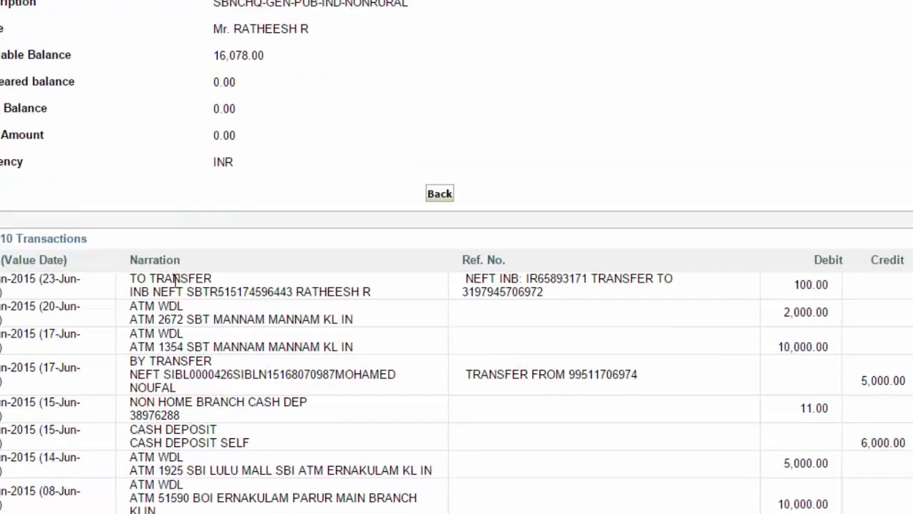